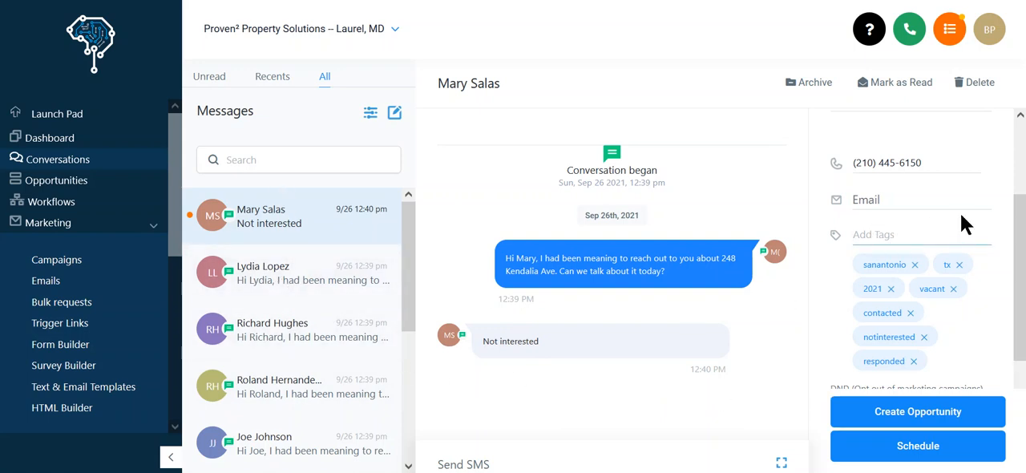
Add the tag "warm" to the contact in the open conversation.
type("warm")
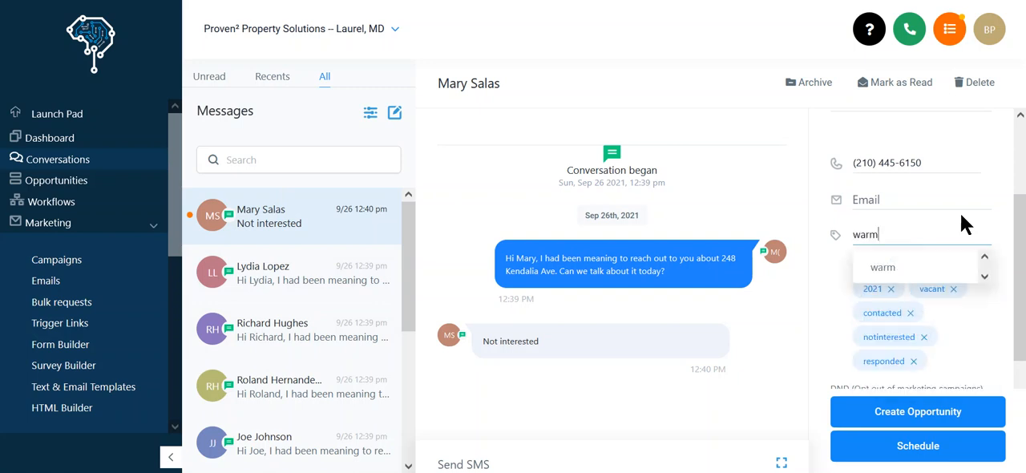
key("Return")
type("hot")
key("BackSpace")
key("BackSpace")
key("BackSpace")
type("warm")
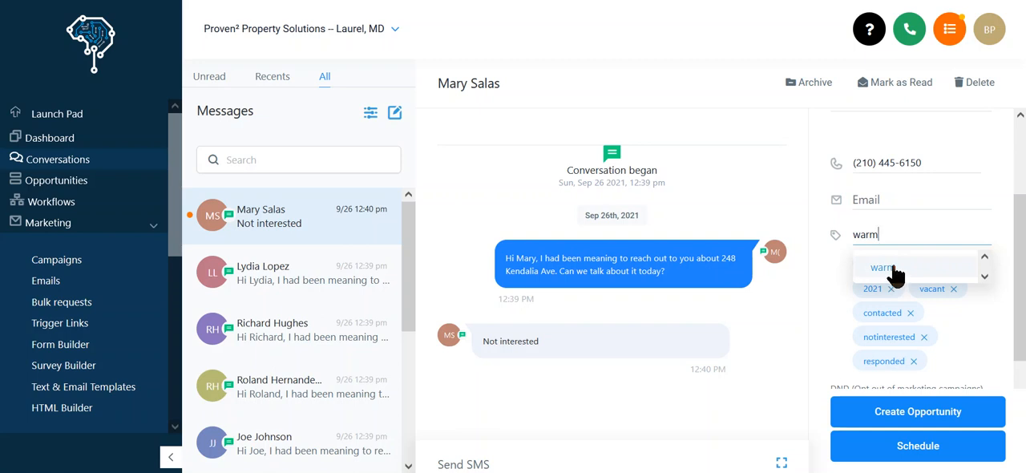
left_click(891, 270)
Check the contact's tags and campaign settings beside the conversation, and open the full contact record to look through its details.
scroll(890, 263, "down", 2)
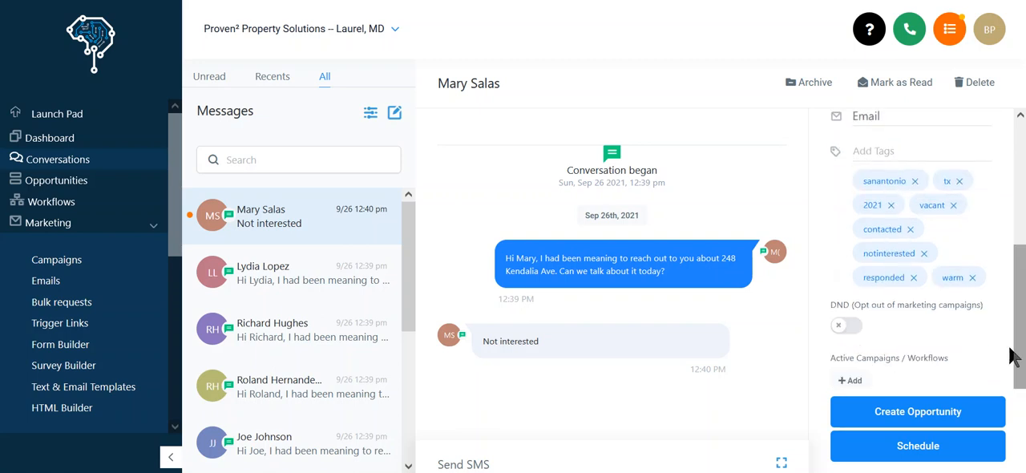
scroll(926, 306, "up", 5)
scroll(901, 320, "down", 3)
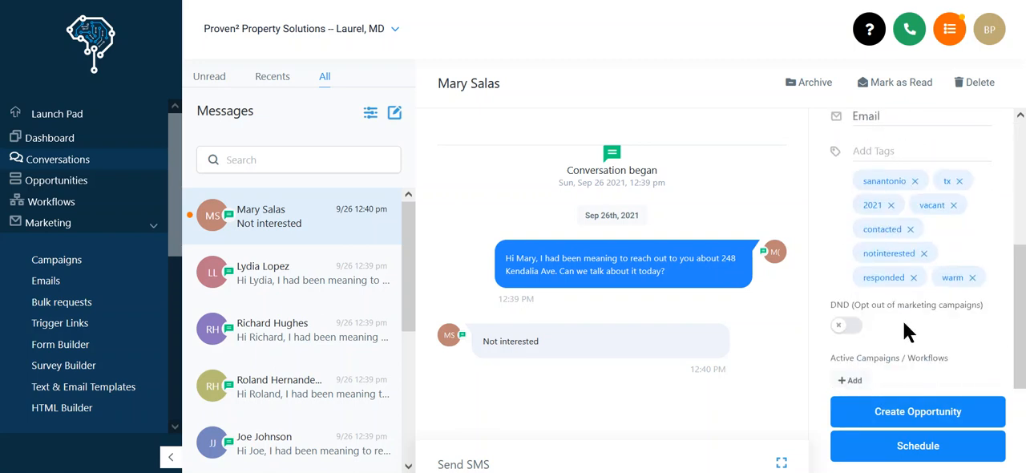
scroll(893, 330, "up", 3)
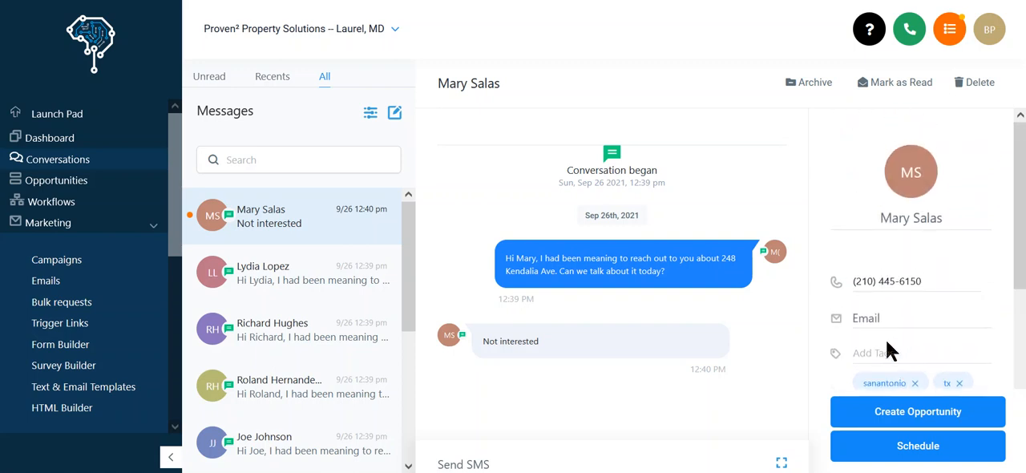
left_click(914, 178)
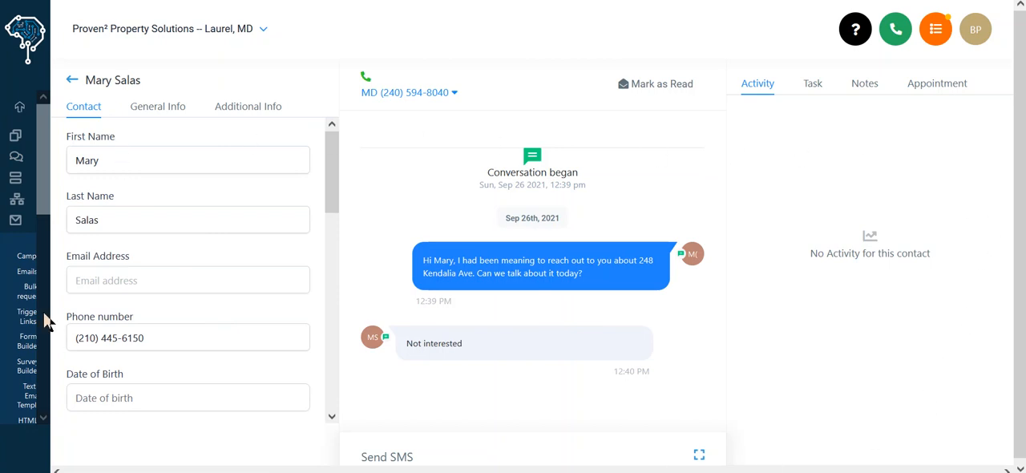
scroll(164, 309, "down", 3)
scroll(162, 309, "up", 3)
scroll(152, 224, "down", 5)
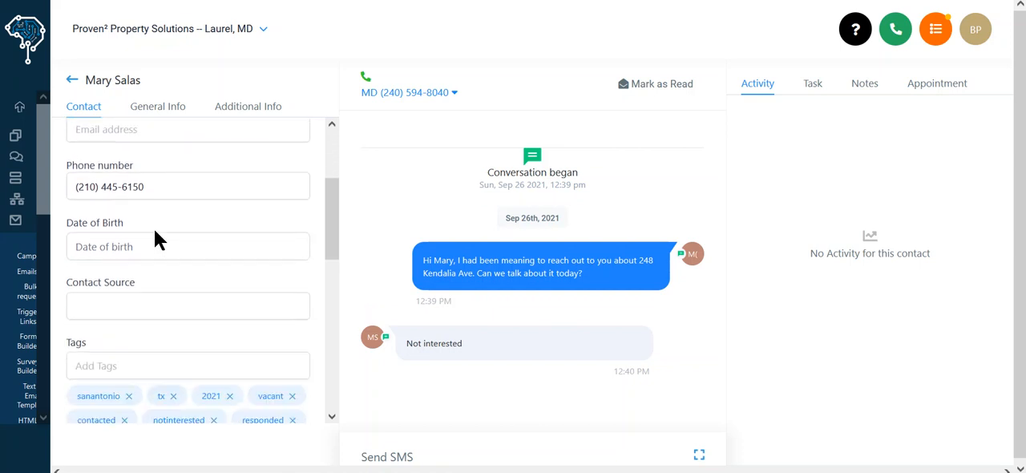
Review the contact's general address information and the additional property fields with empty fields hidden.
left_click(149, 112)
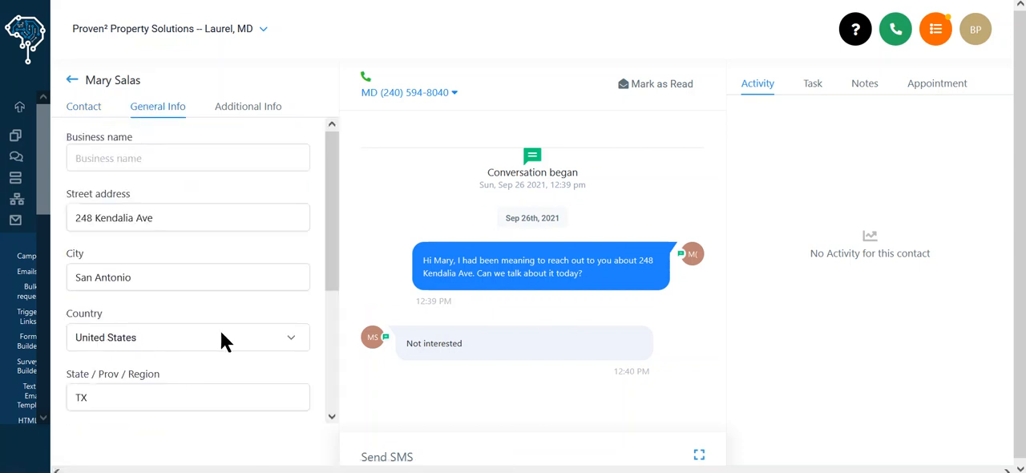
left_click(250, 107)
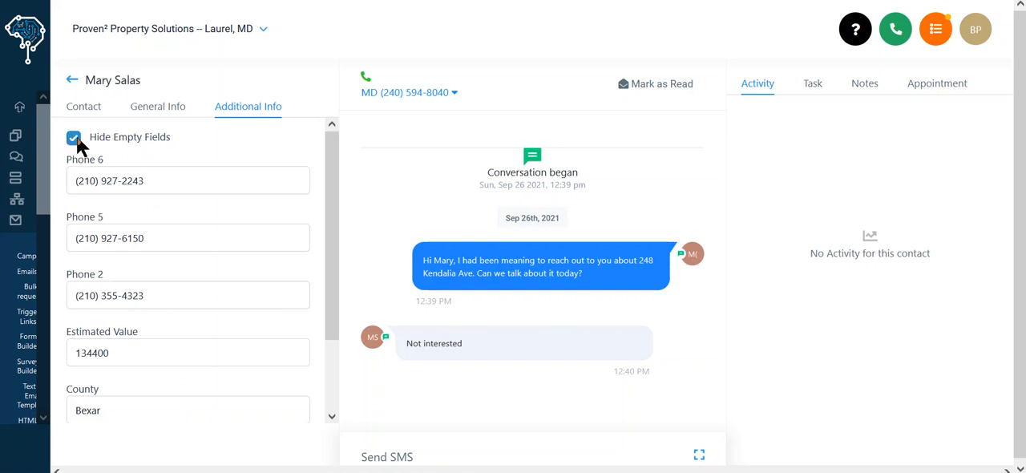
scroll(176, 310, "down", 2)
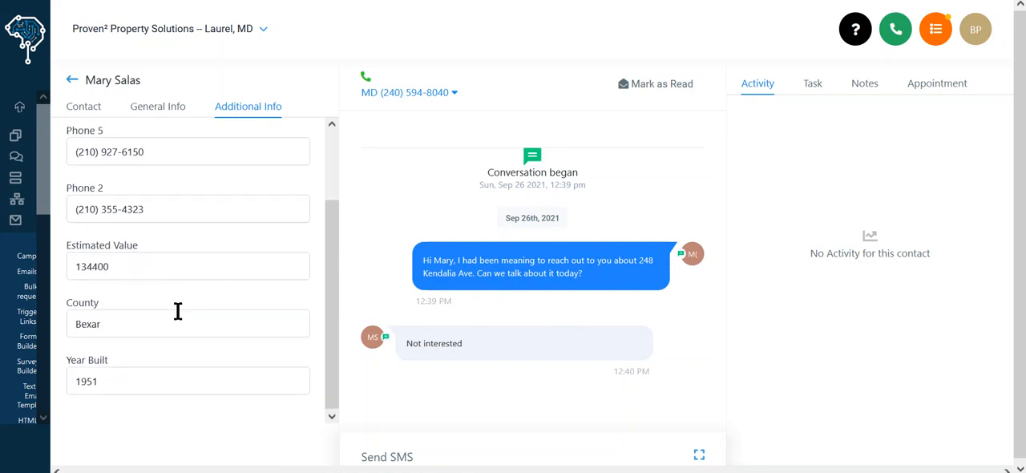
scroll(183, 332, "up", 2)
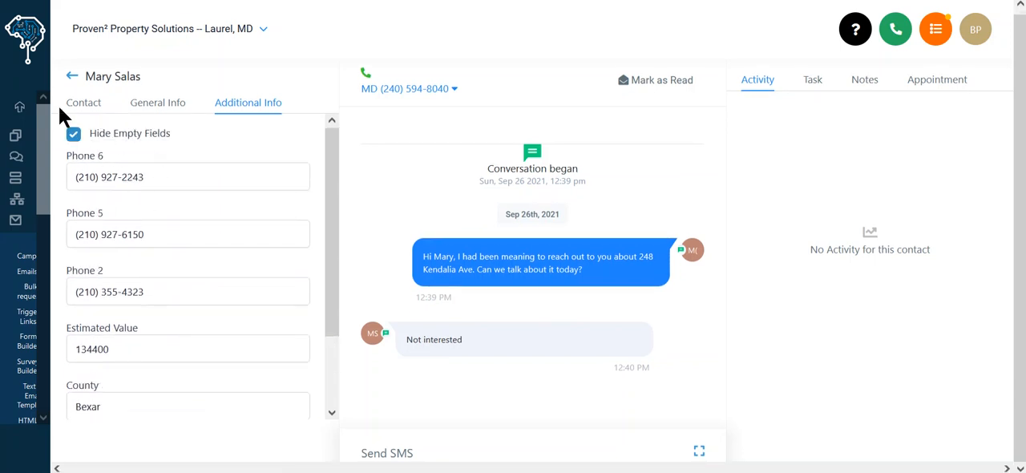
Return to the main contact details and examine the tags, offers, active and past campaigns, and linked opportunities.
left_click(81, 105)
scroll(170, 249, "down", 5)
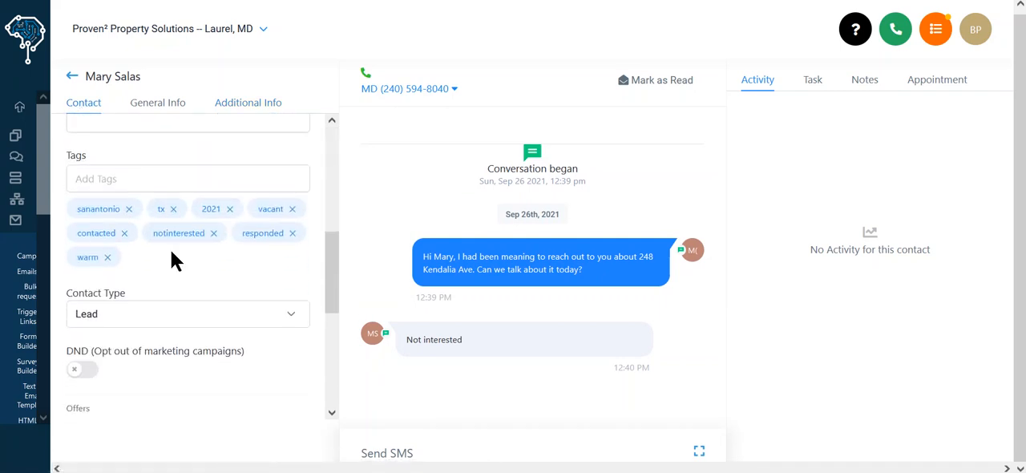
scroll(172, 259, "down", 2)
scroll(174, 257, "down", 2)
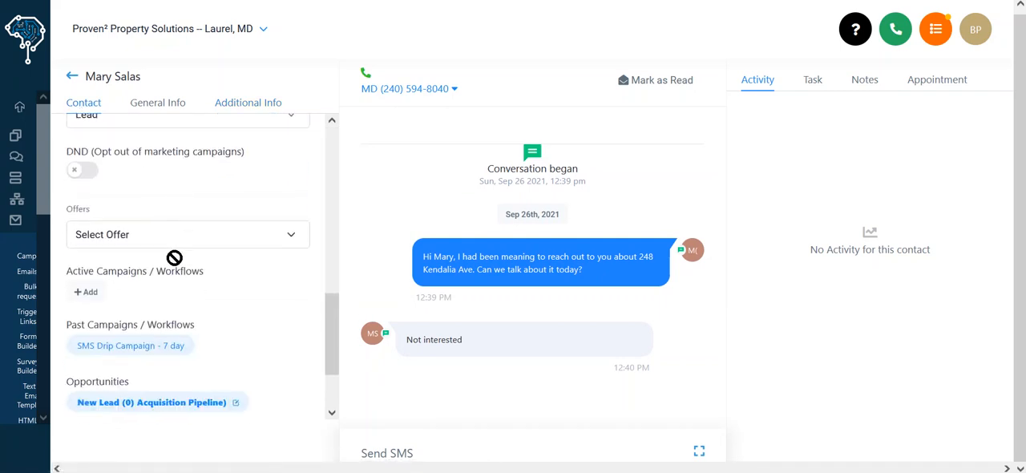
scroll(202, 258, "up", 3)
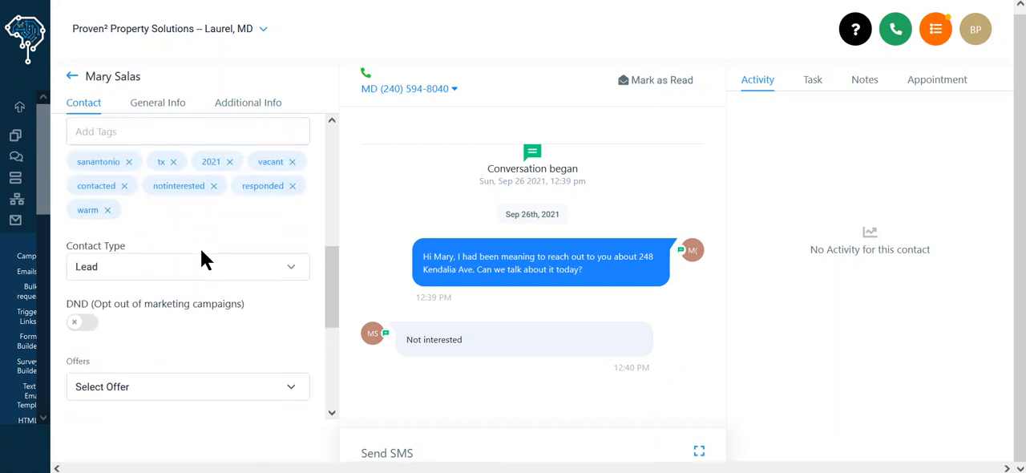
scroll(120, 213, "down", 1)
scroll(141, 221, "down", 2)
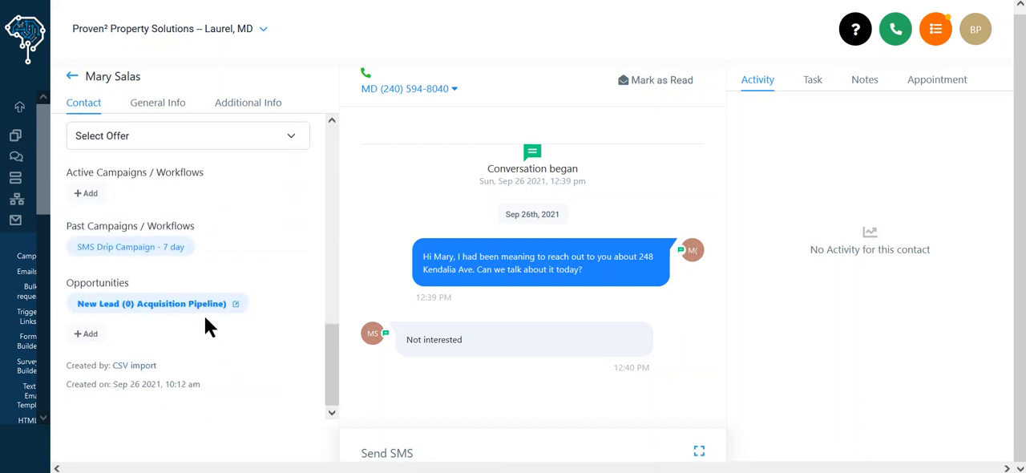
Open the opportunities board and move the new lead's card through Hot Lead, Deal Research and Offer Ready to Offer Made.
left_click(20, 184)
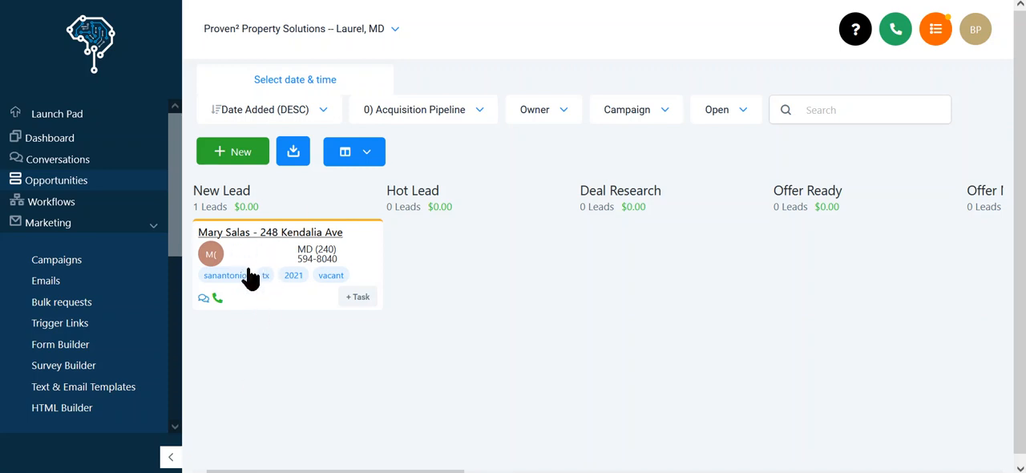
left_click_drag(247, 263, 394, 281)
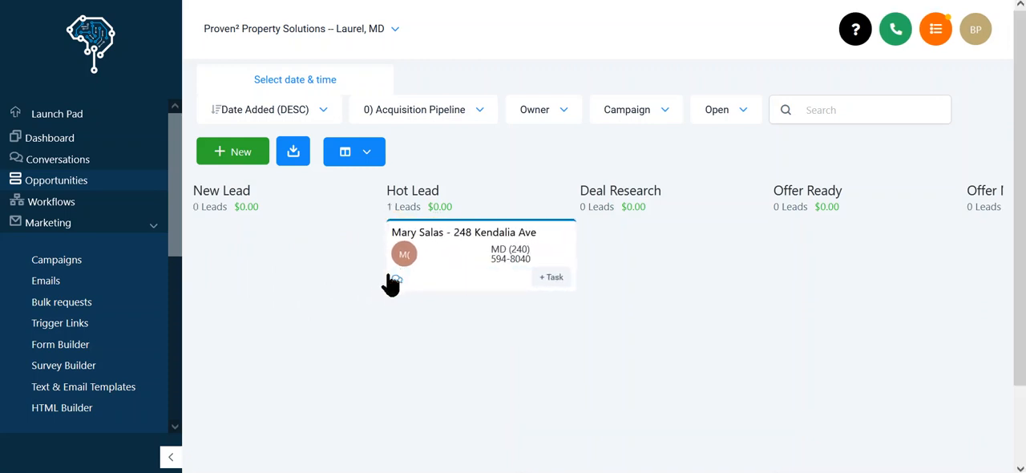
left_click_drag(447, 262, 619, 258)
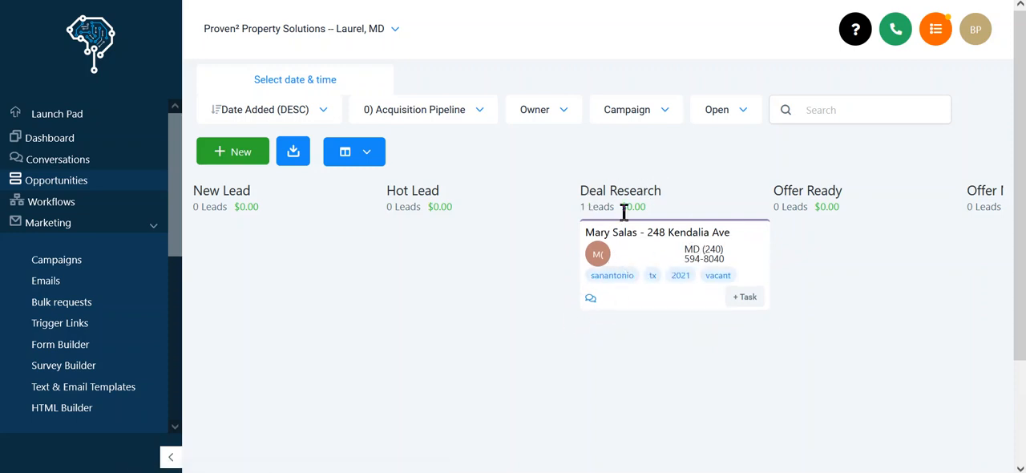
left_click_drag(641, 261, 799, 273)
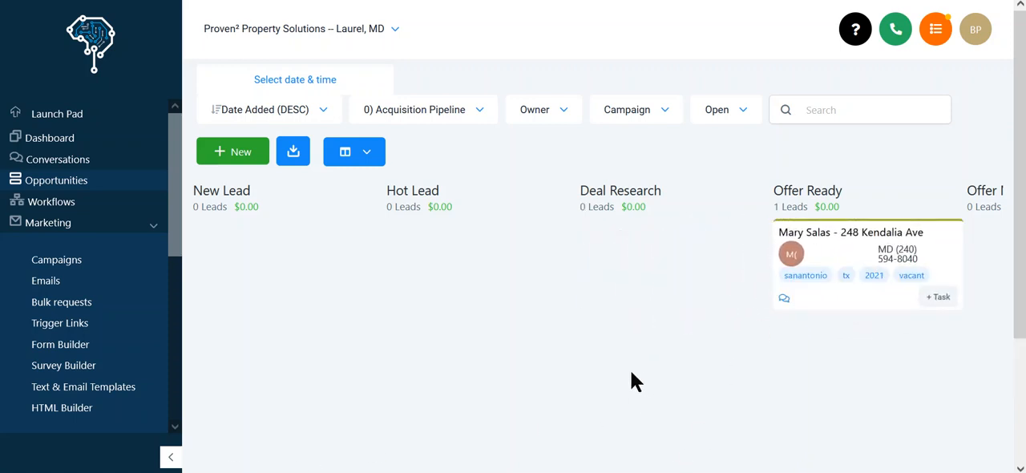
scroll(630, 369, "right", 5)
left_click_drag(420, 265, 540, 277)
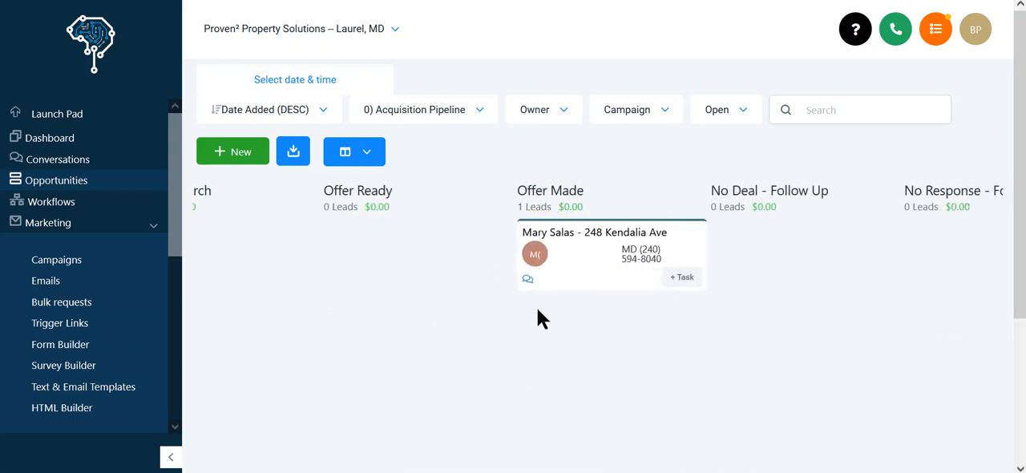
Move the lead's card from Offer Made to Contract Sent and on to Contract Signed.
scroll(777, 272, "right", 5)
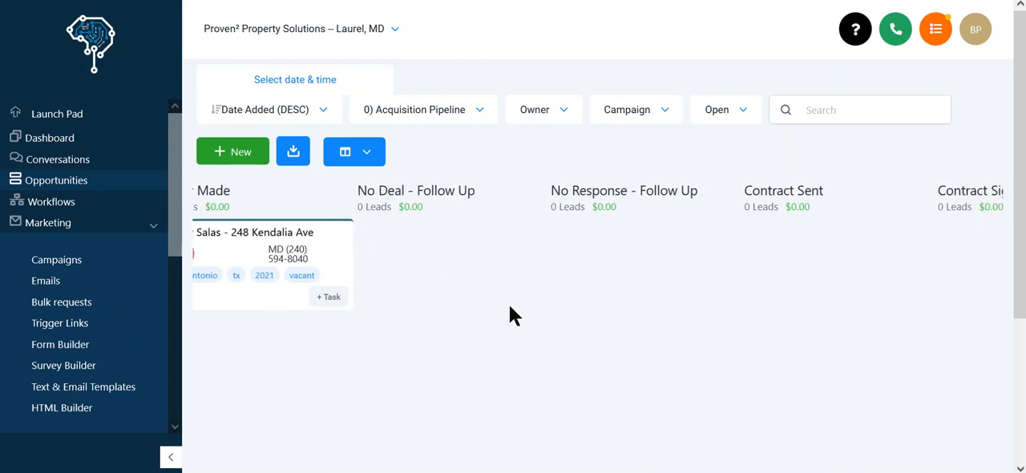
scroll(509, 306, "right", 1)
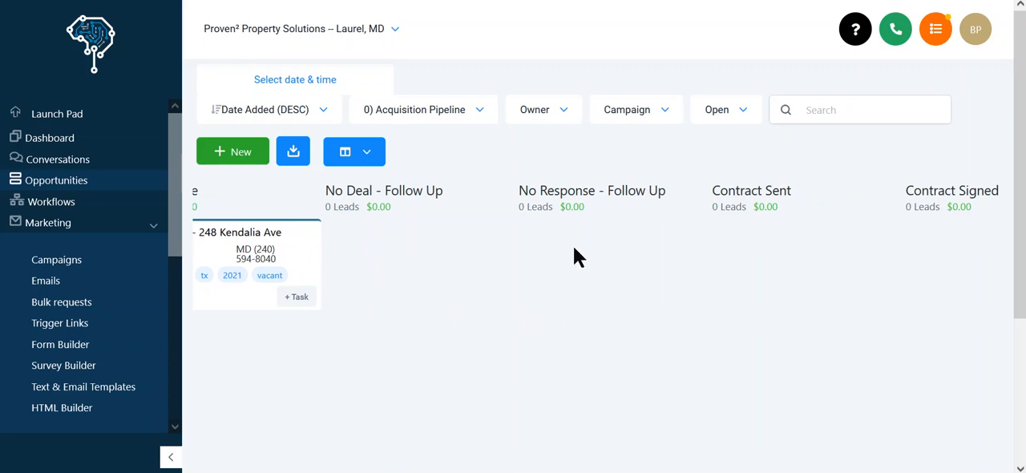
left_click_drag(206, 256, 829, 258)
scroll(607, 399, "right", 6)
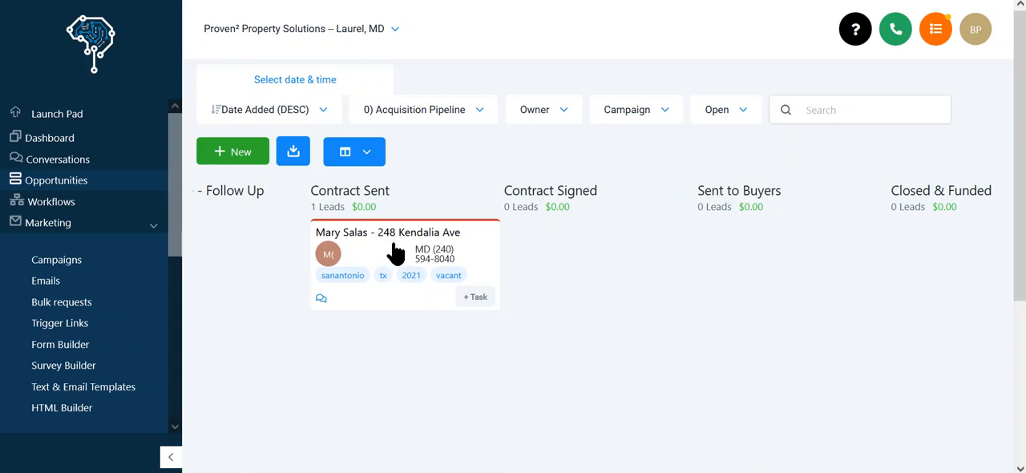
left_click_drag(384, 259, 555, 251)
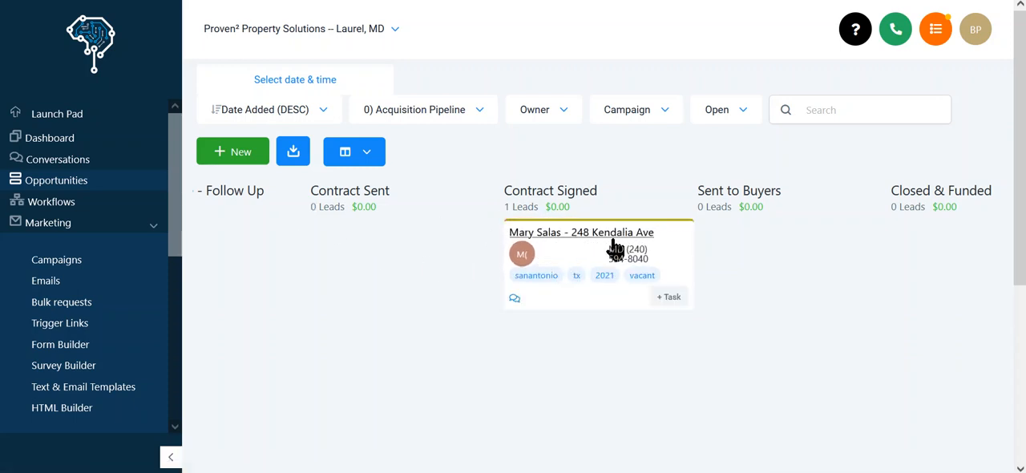
Open the Contract Signed opportunity for editing and examine its information, including the available status and owner choices.
left_click(562, 254)
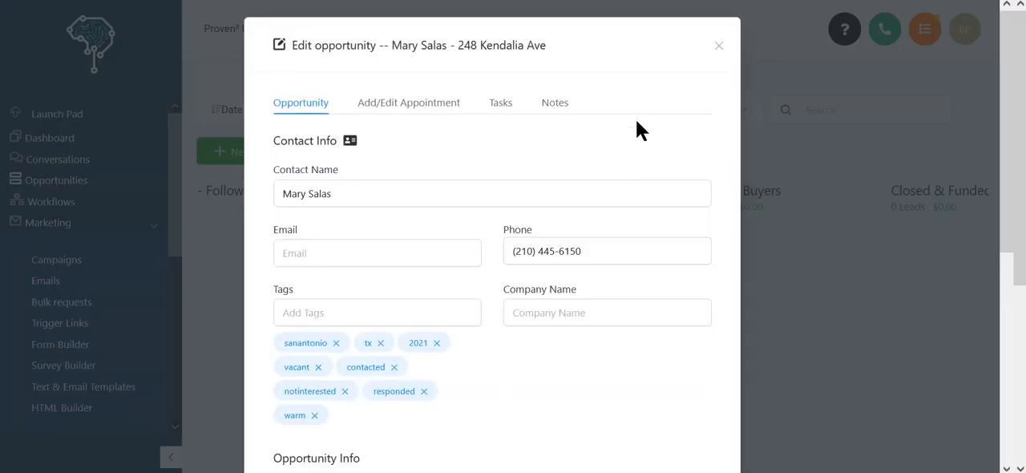
scroll(644, 278, "down", 5)
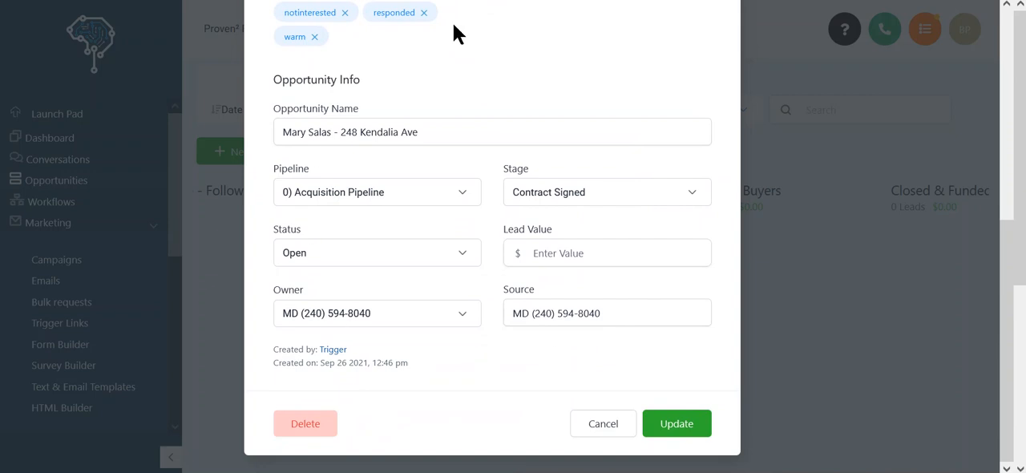
scroll(484, 354, "up", 4)
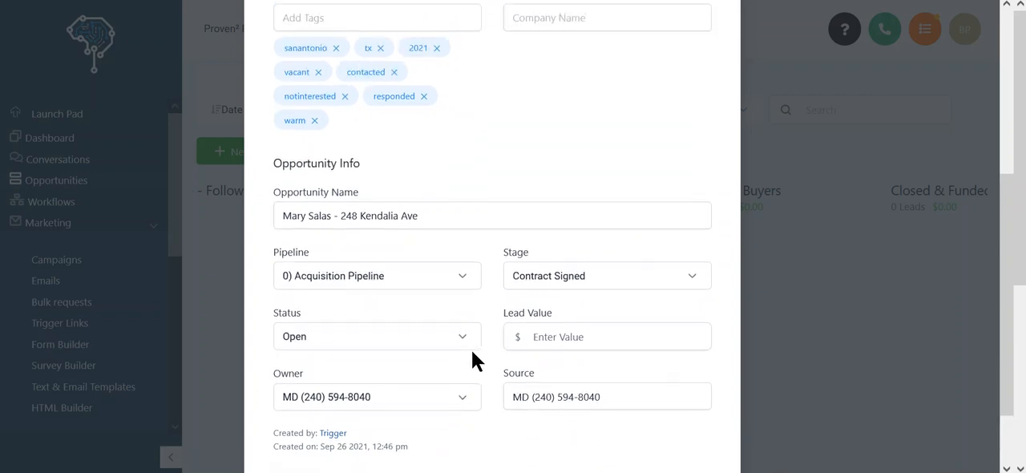
scroll(449, 264, "down", 5)
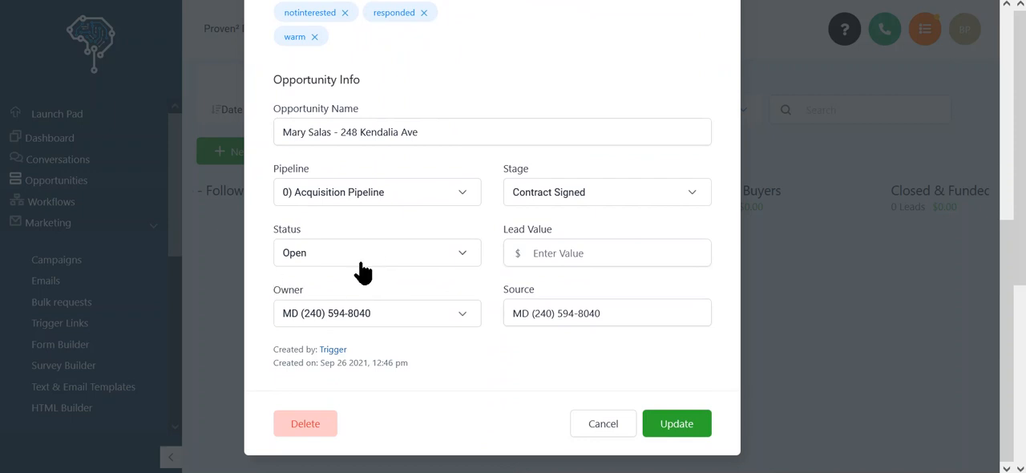
left_click(310, 255)
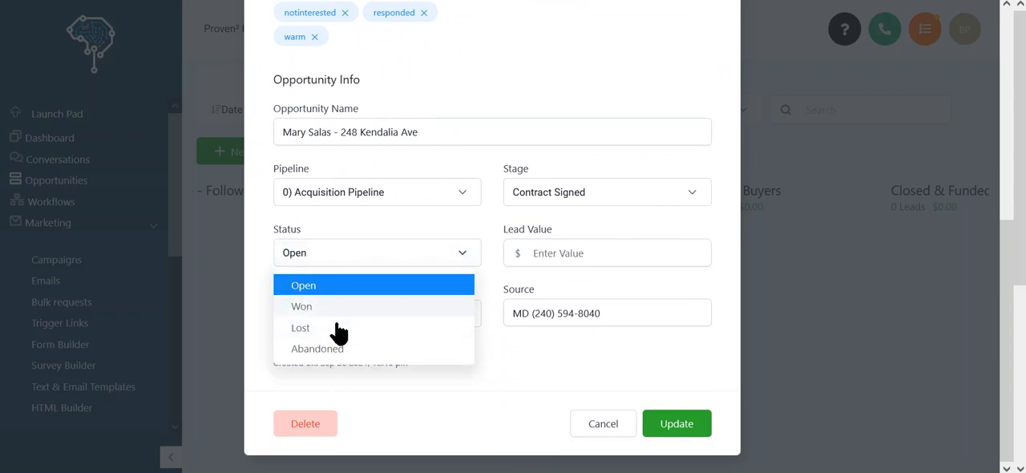
left_click(386, 254)
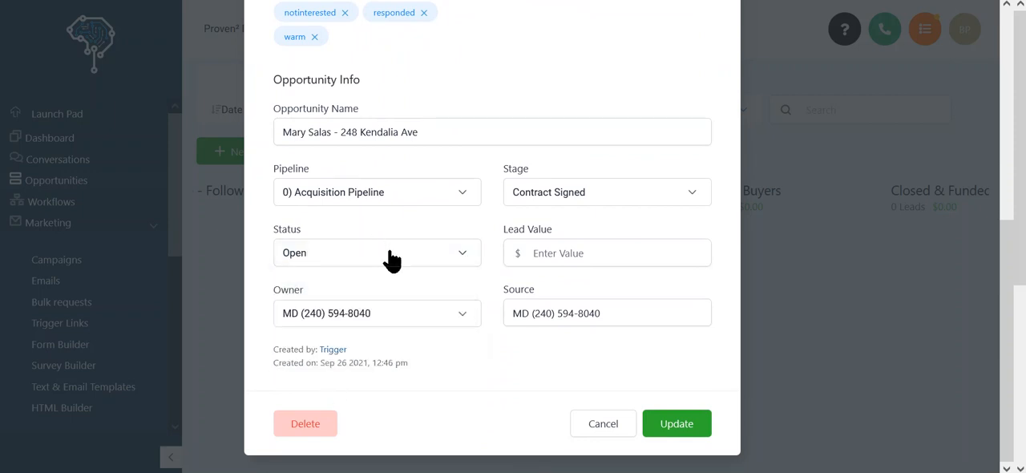
left_click(471, 319)
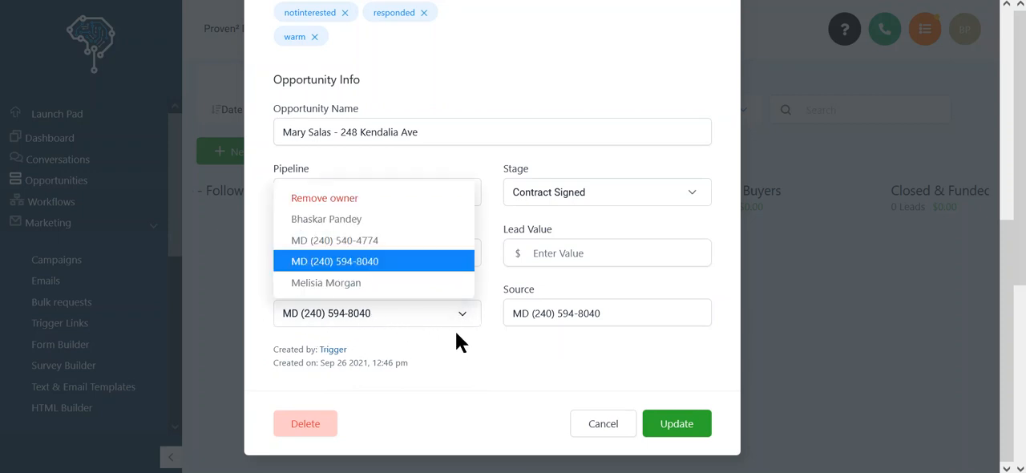
left_click(483, 352)
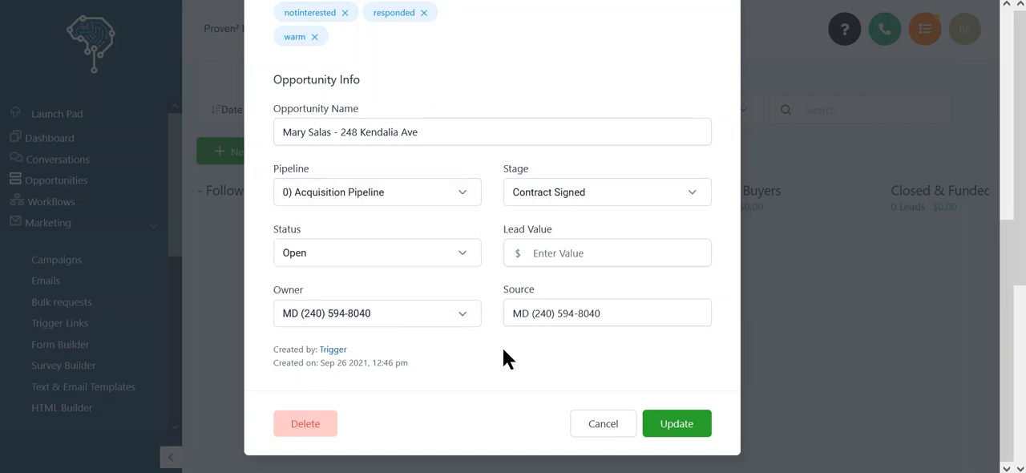
Replace the opportunity's source with the team member's full name, assign the last listed user as owner, and save the changes.
left_click_drag(508, 317, 688, 318)
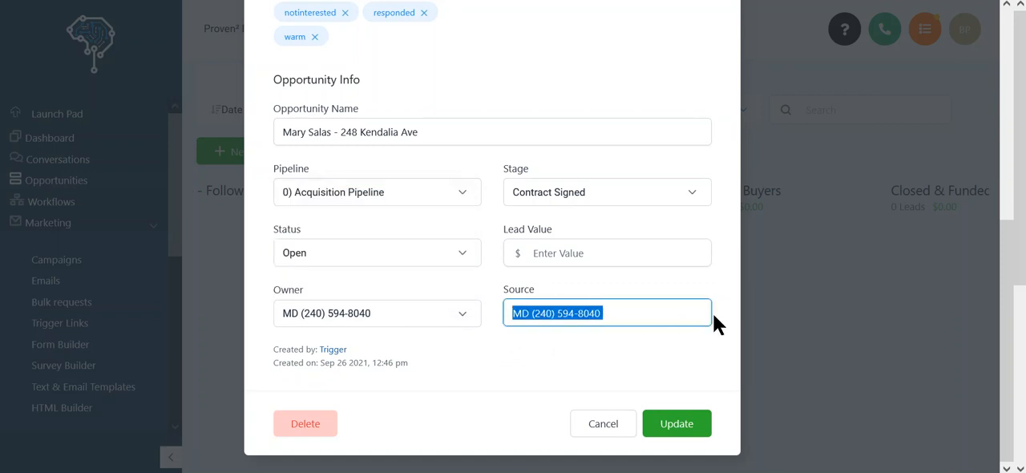
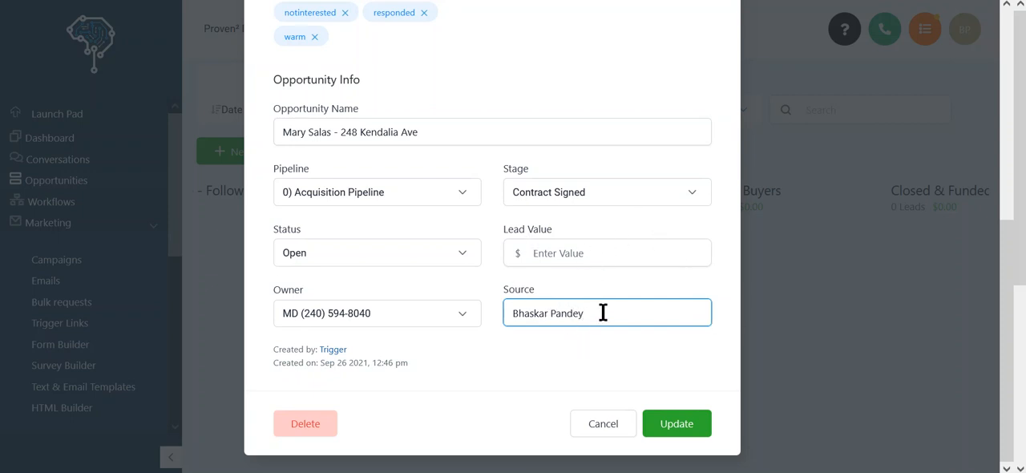
left_click(453, 317)
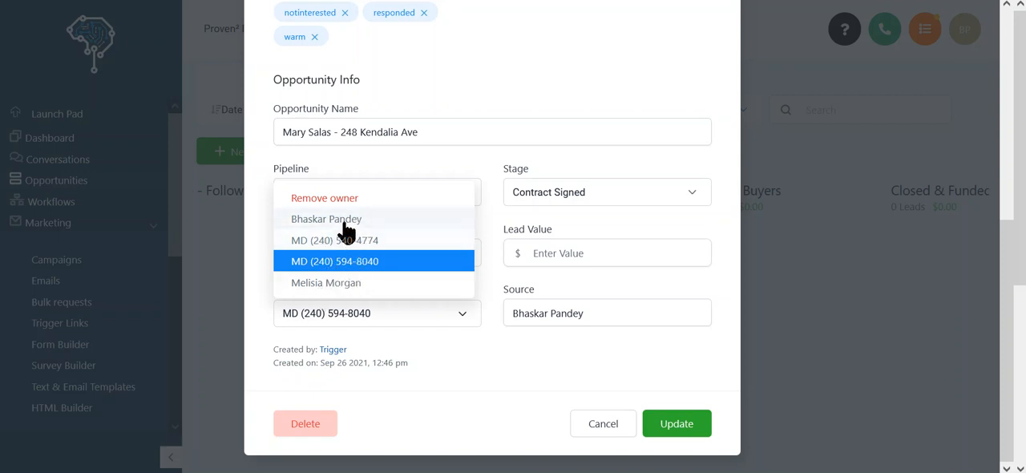
left_click(337, 285)
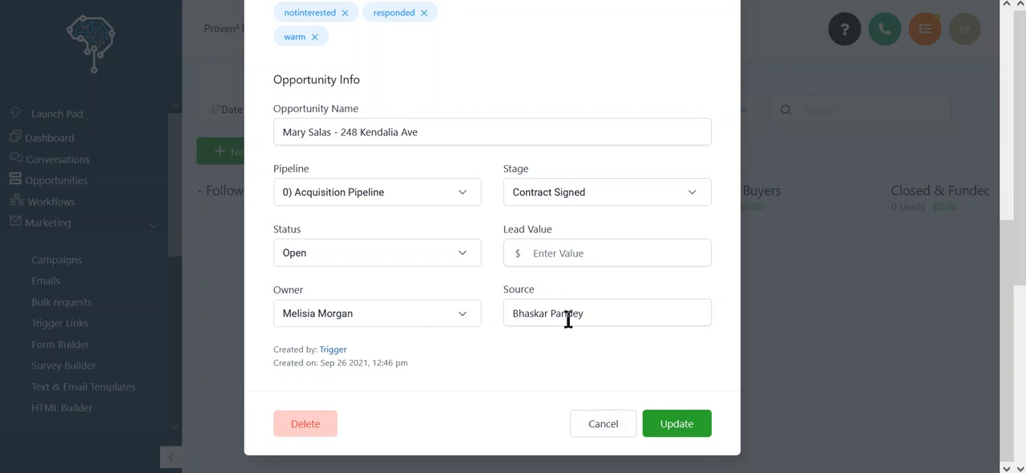
left_click(662, 438)
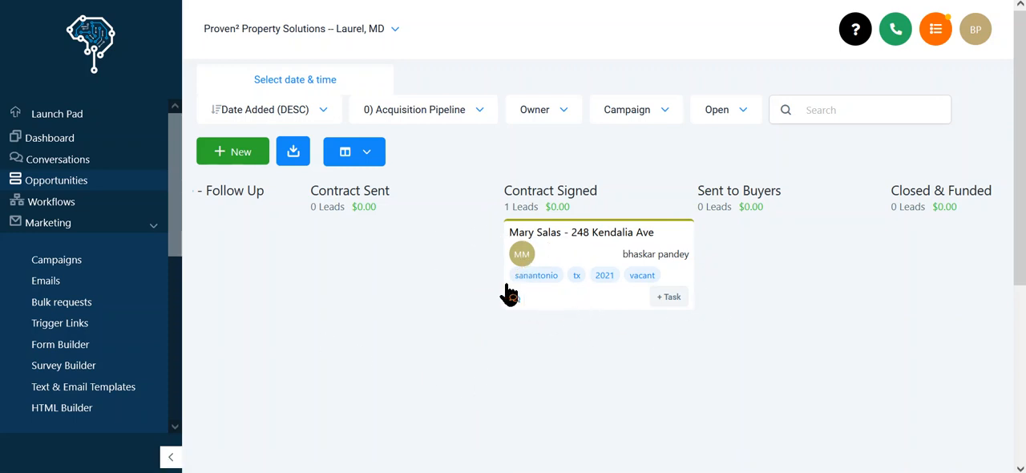
Move the lead's card from Contract Signed back to the New Lead stage of the acquisition pipeline.
scroll(417, 269, "left", 3)
scroll(403, 276, "left", 15)
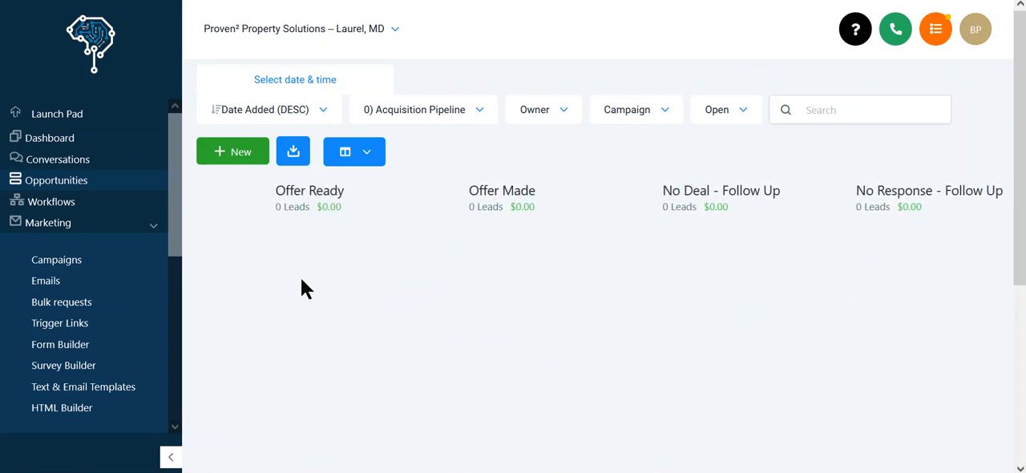
scroll(302, 309, "right", 10)
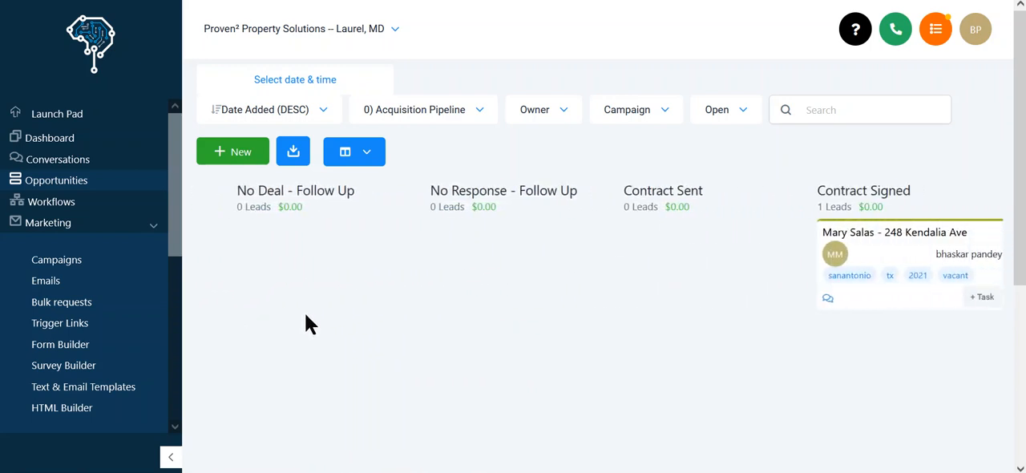
scroll(305, 313, "right", 3)
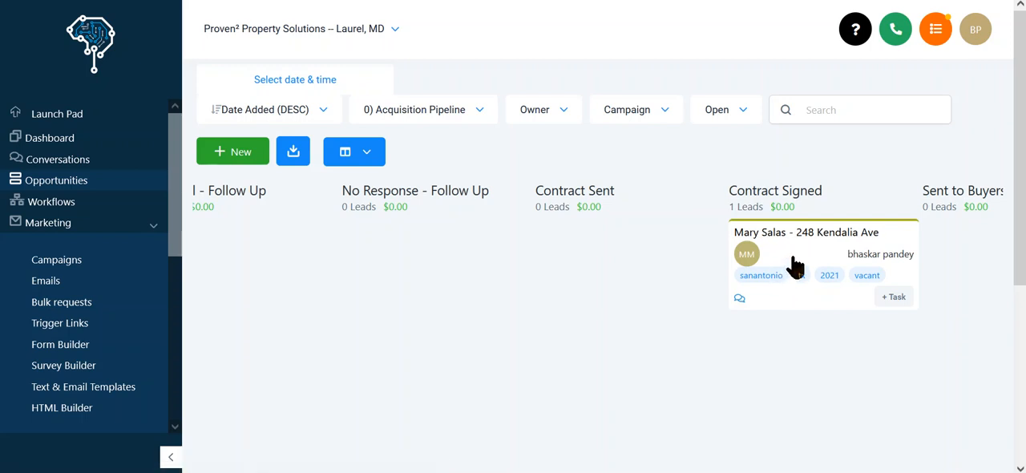
left_click_drag(750, 257, 269, 263)
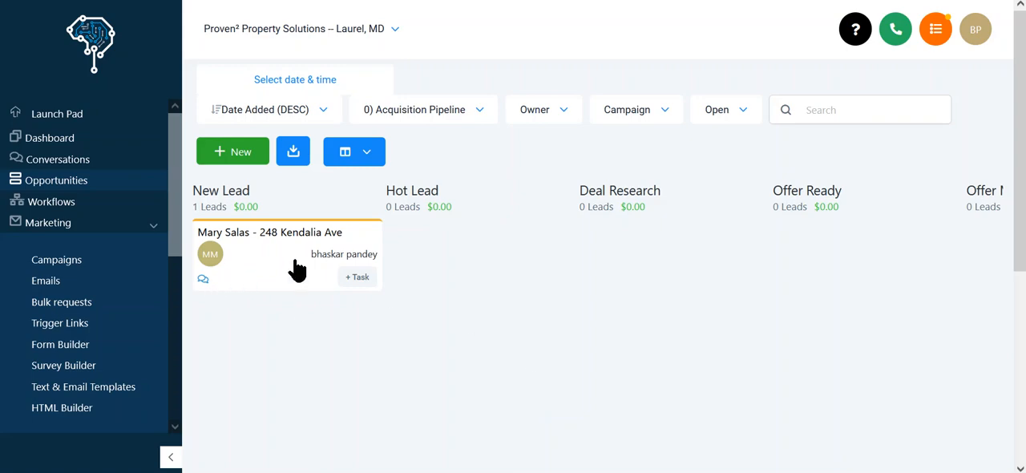
Open the New Lead opportunity, set its lead value to $10000, and save the update.
left_click(252, 257)
scroll(625, 313, "down", 3)
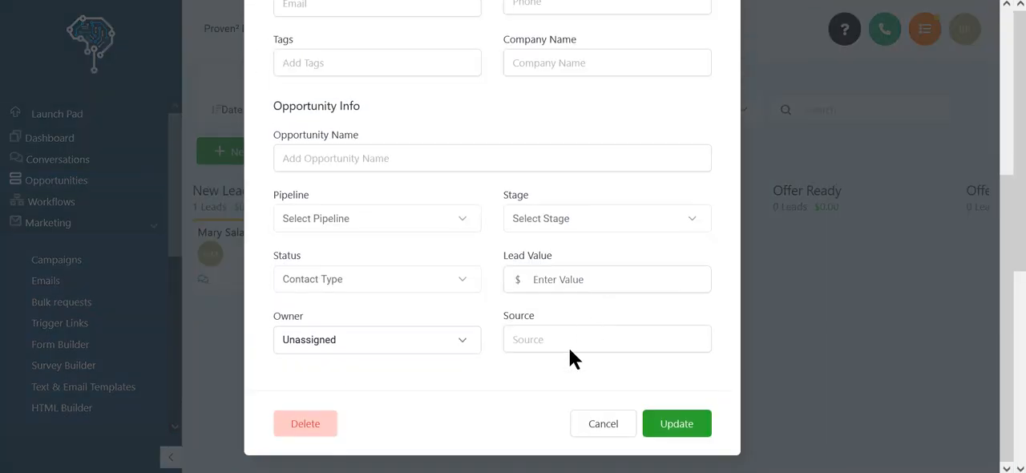
left_click(577, 382)
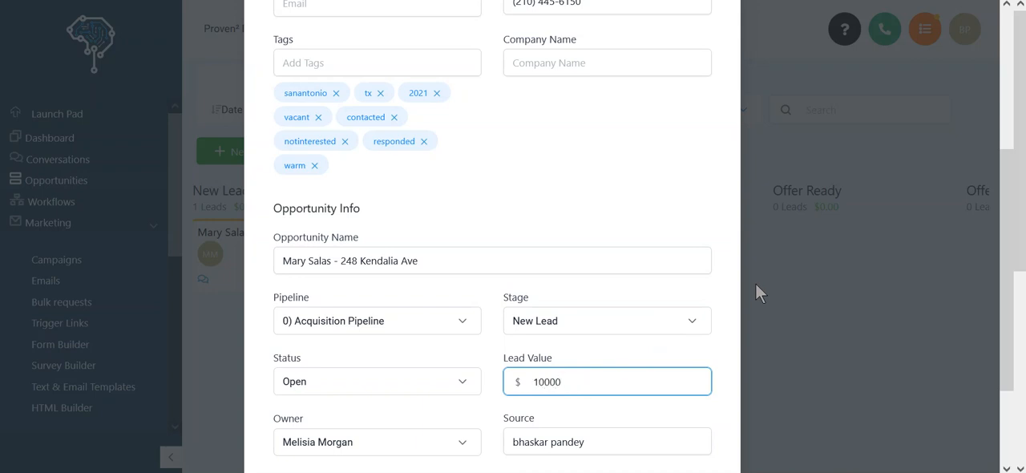
scroll(481, 240, "down", 3)
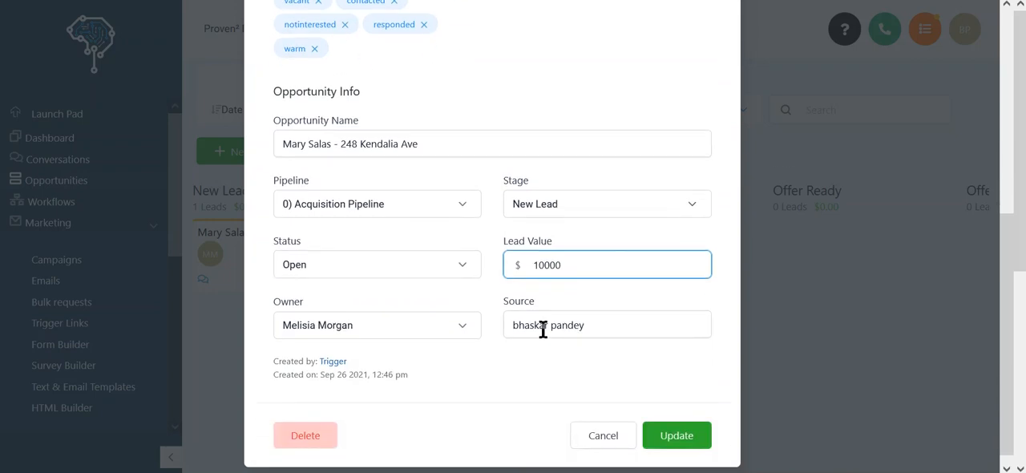
left_click(674, 430)
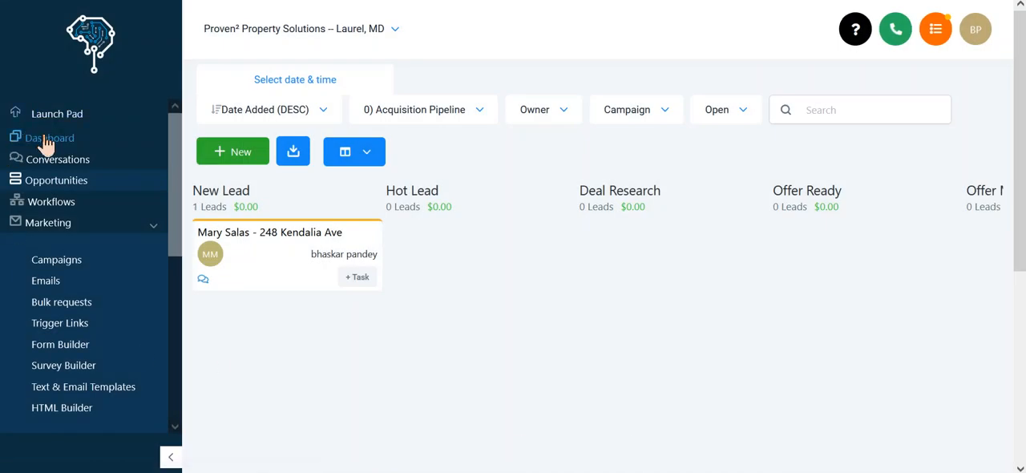
Open the dashboard and examine the pipeline value and the number of opportunities.
left_click(45, 139)
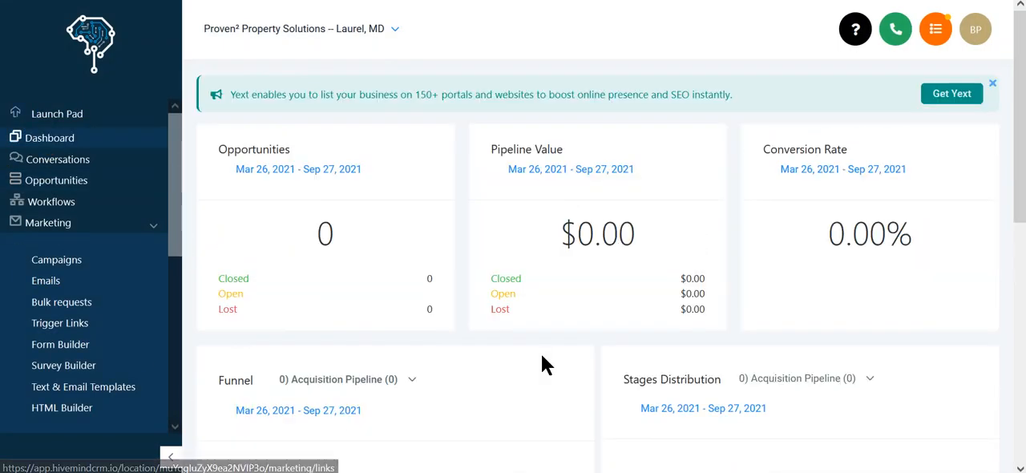
left_click_drag(526, 230, 670, 233)
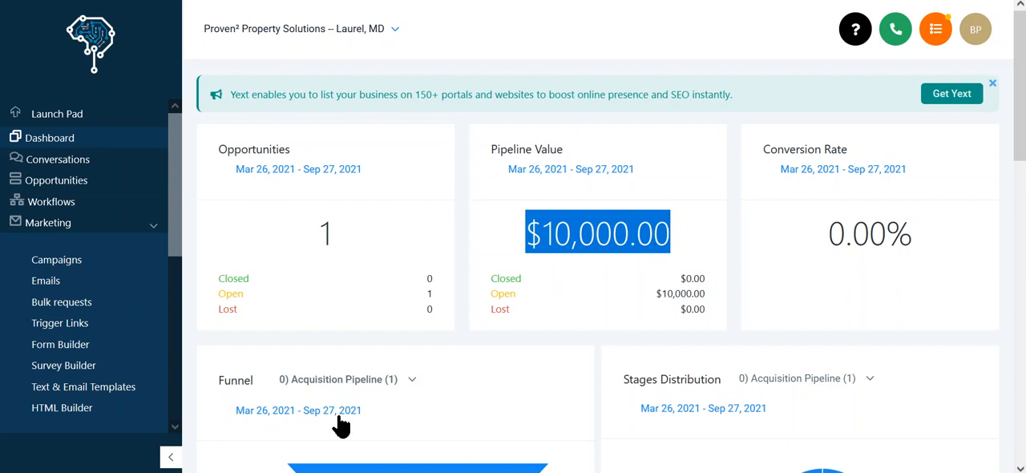
left_click(532, 234)
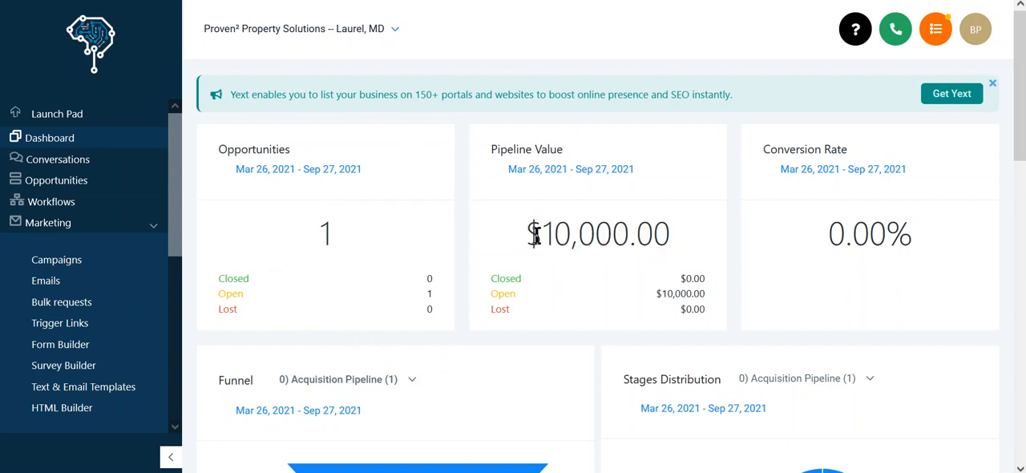
left_click_drag(530, 233, 669, 232)
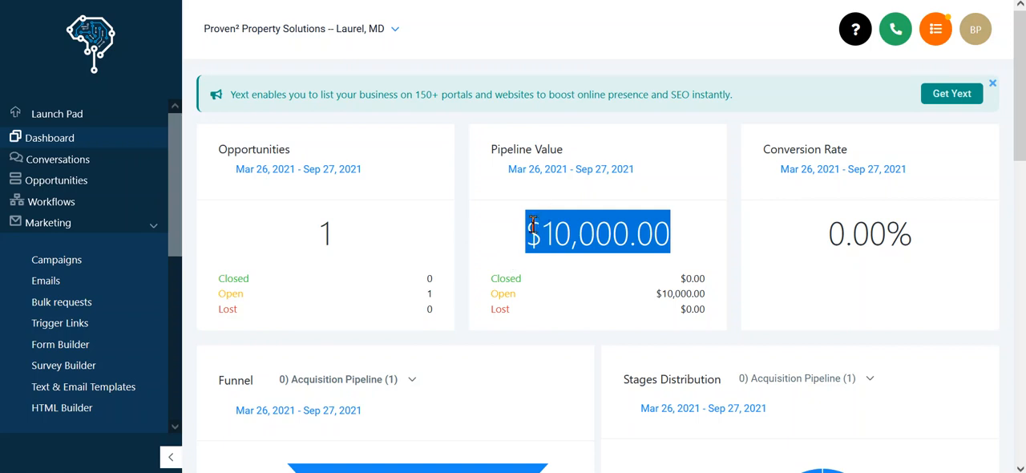
left_click(324, 232)
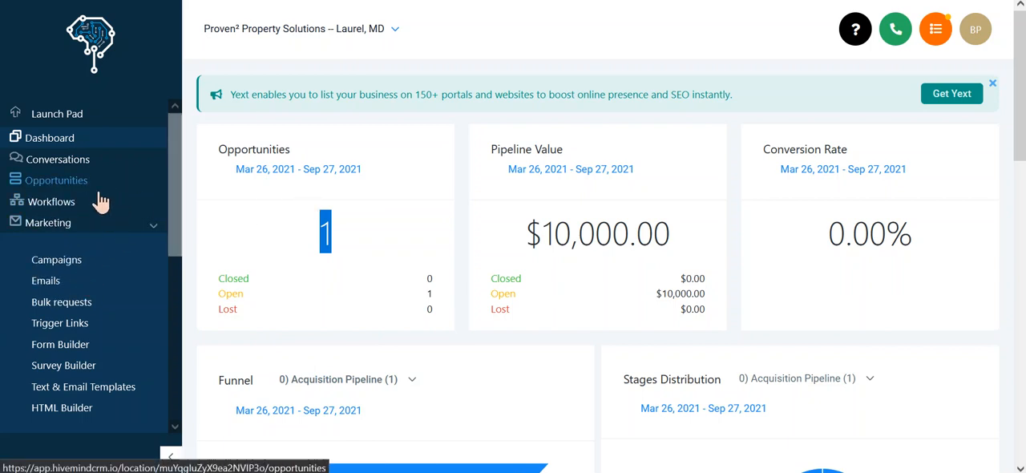
scroll(100, 210, "down", 3)
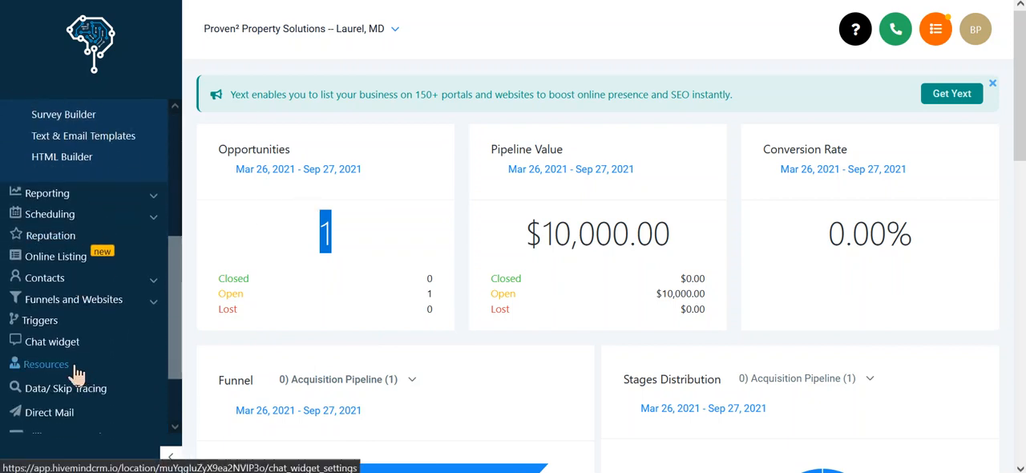
scroll(98, 357, "down", 2)
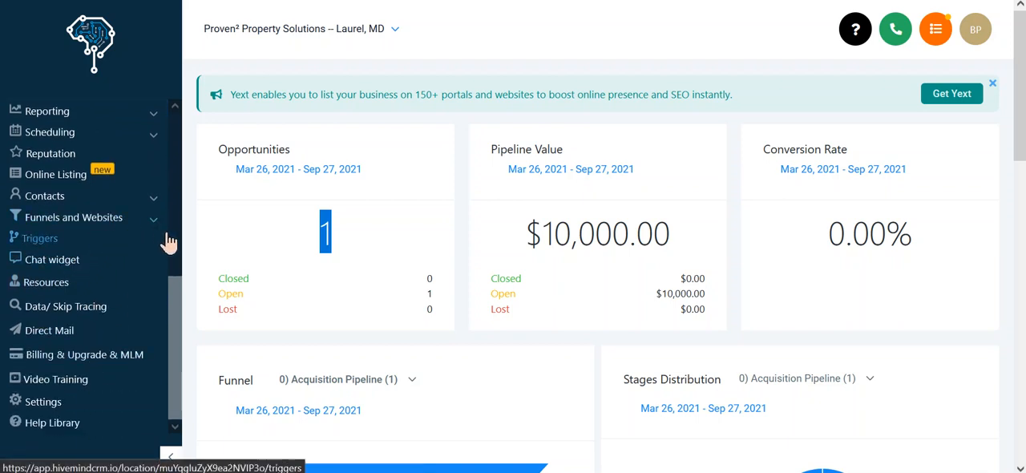
scroll(77, 389, "up", 5)
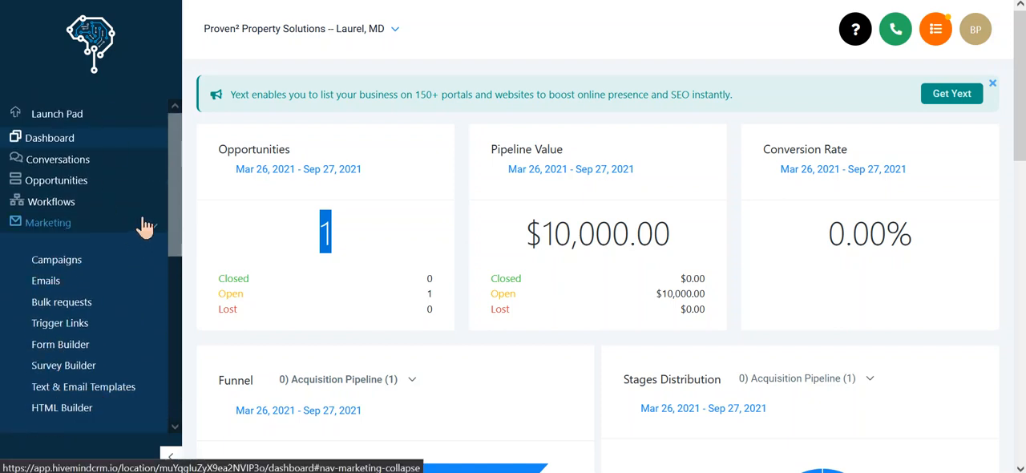
mouse_move(178, 168)
left_mouse_down()
mouse_move(170, 331)
mouse_move(160, 169)
mouse_move(177, 168)
left_mouse_up()
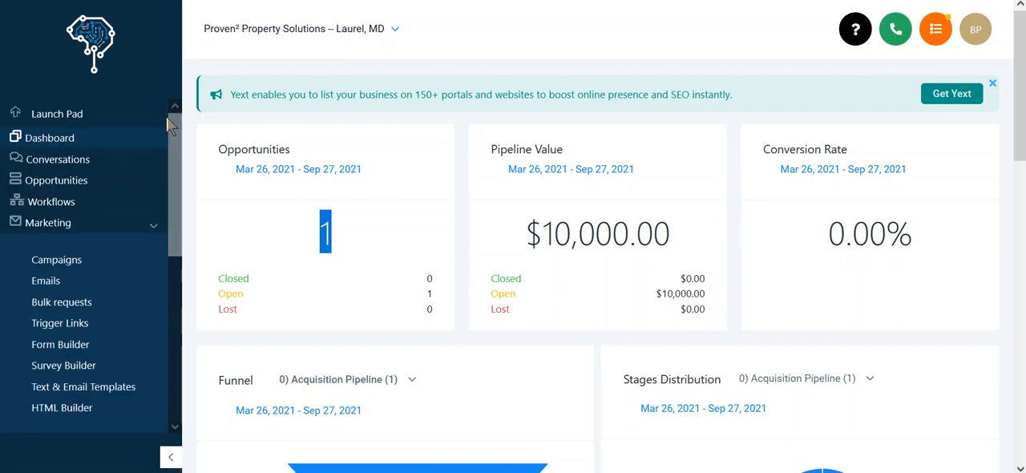